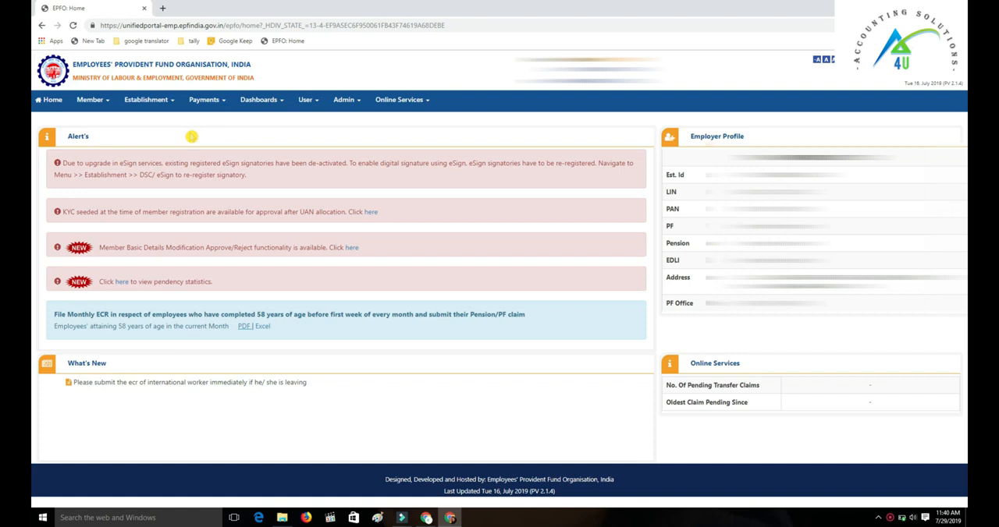
Step: Go to the ECR Upload page under ECR/Return Filing and expand the Download ECR File section
left_click(200, 104)
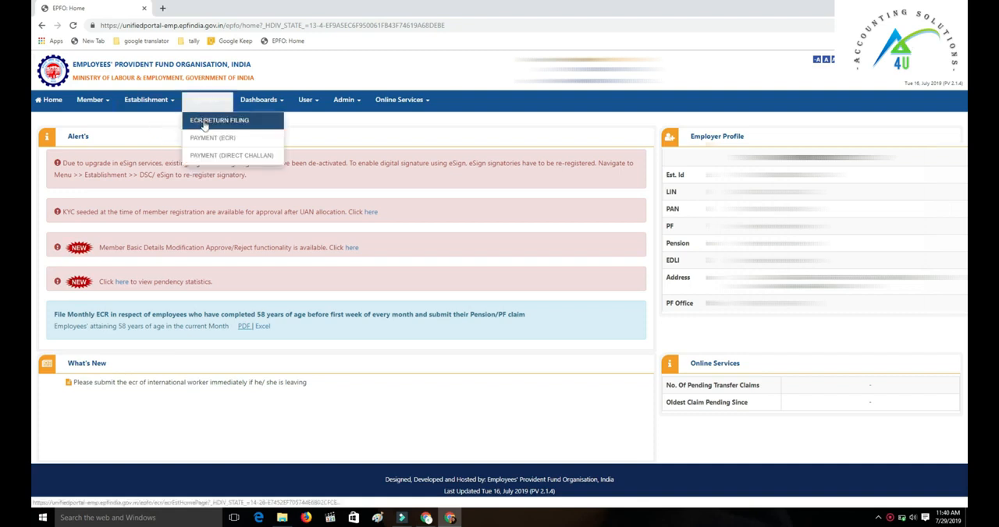
left_click(218, 125)
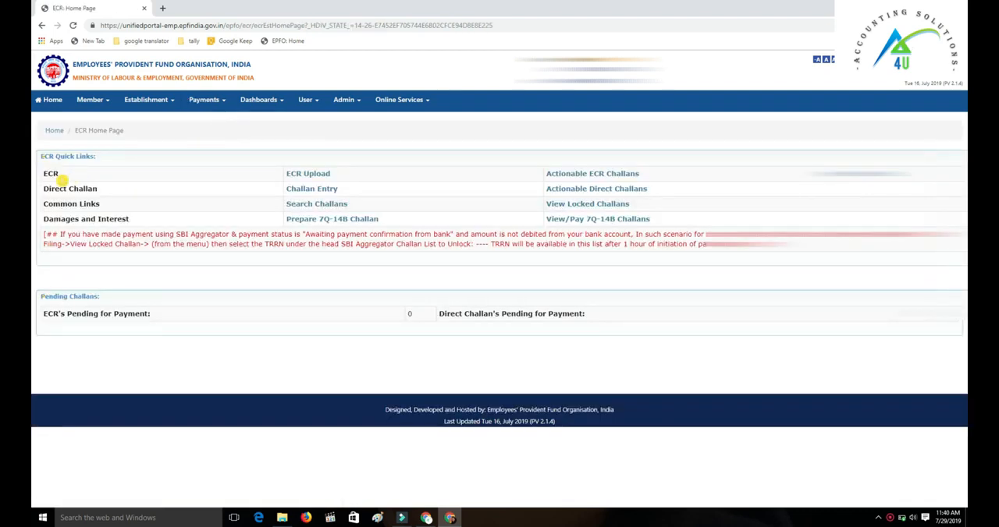
left_click(299, 180)
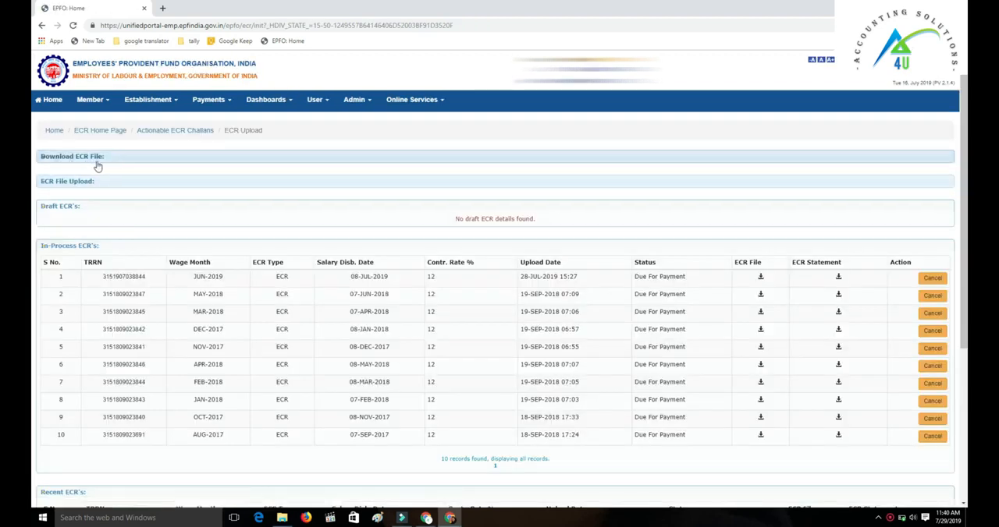
left_click(108, 159)
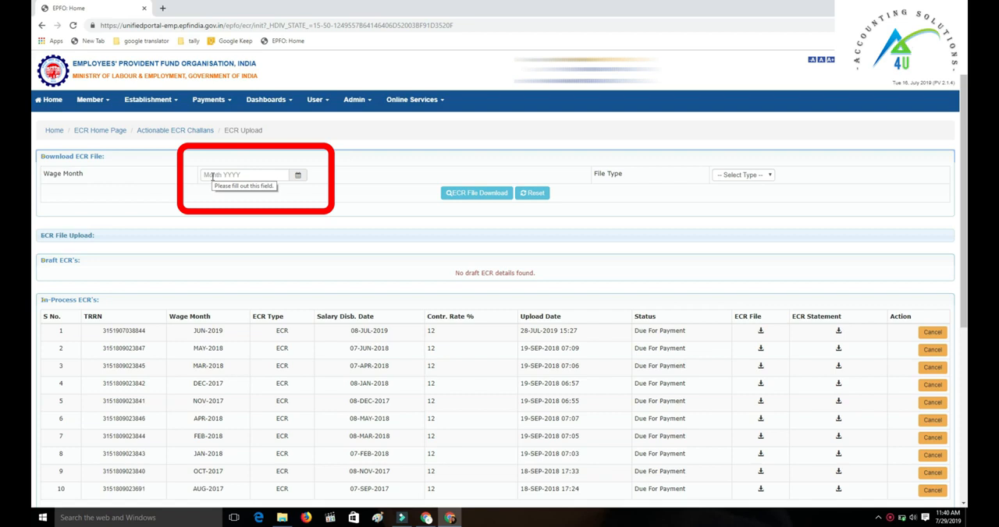
Step: Set the wage month for the ECR file download to May 2019
left_click(295, 179)
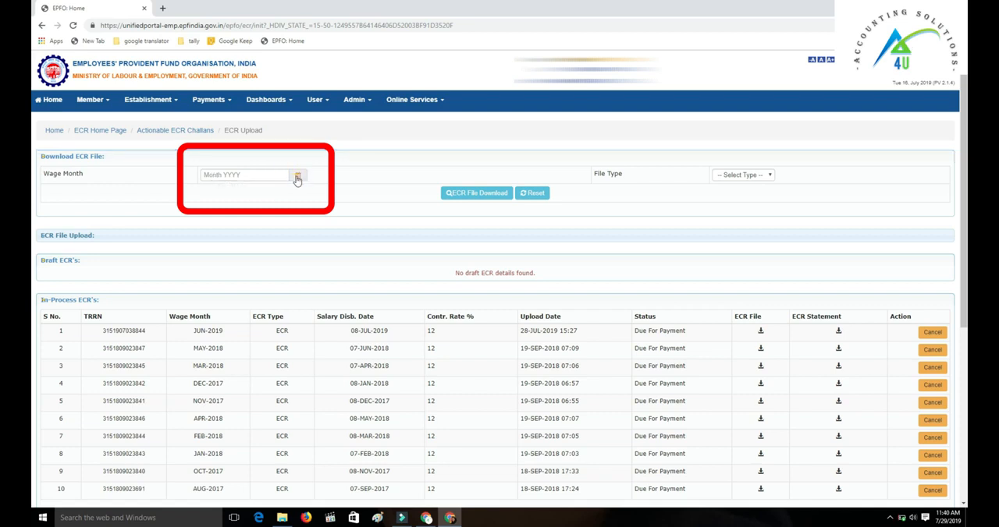
left_click(296, 177)
left_click(227, 195)
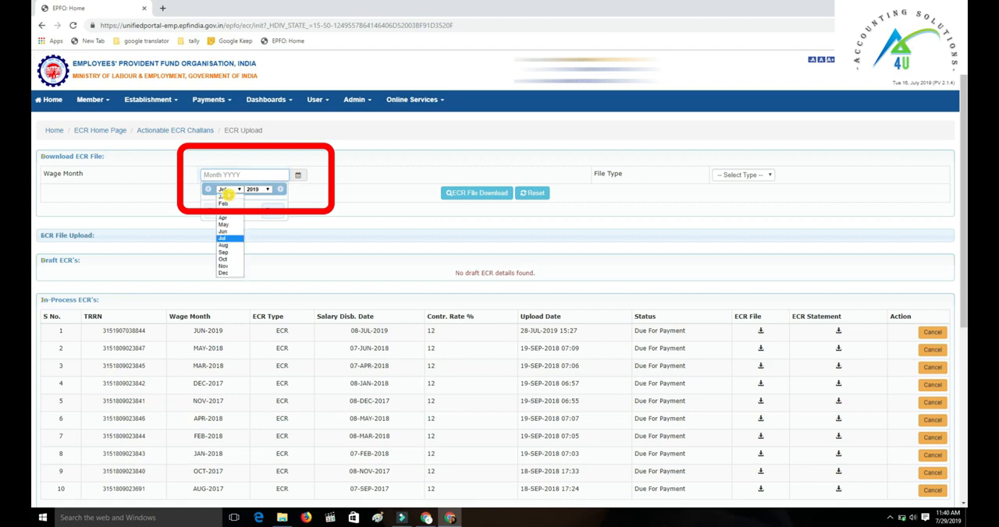
left_click(228, 252)
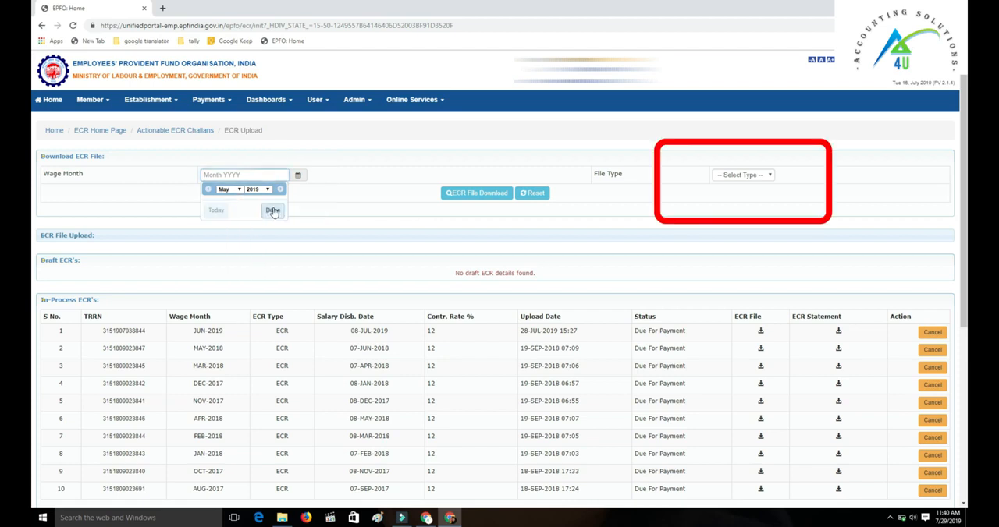
left_click(273, 212)
Step: Set the file type to ECR, download the ECR file and open the downloaded Excel workbook
left_click(741, 176)
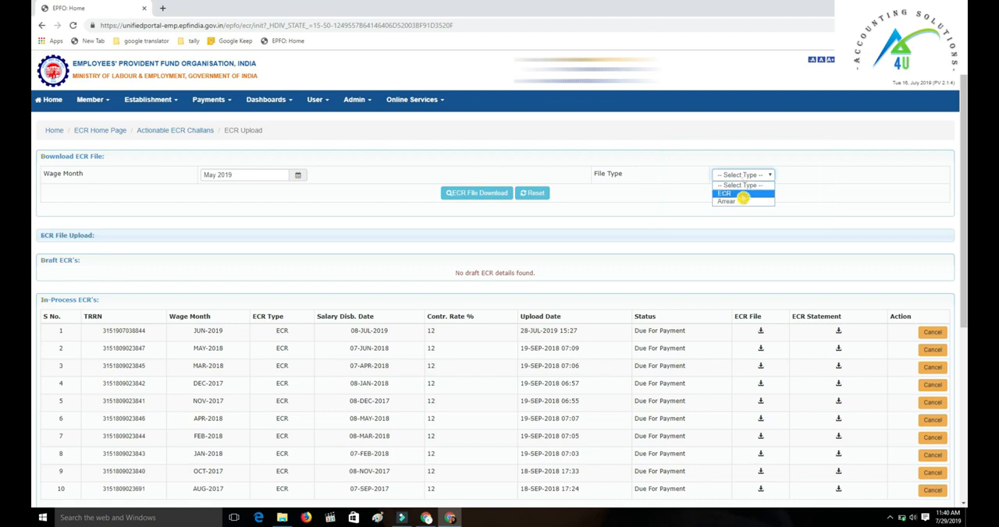
left_click(742, 196)
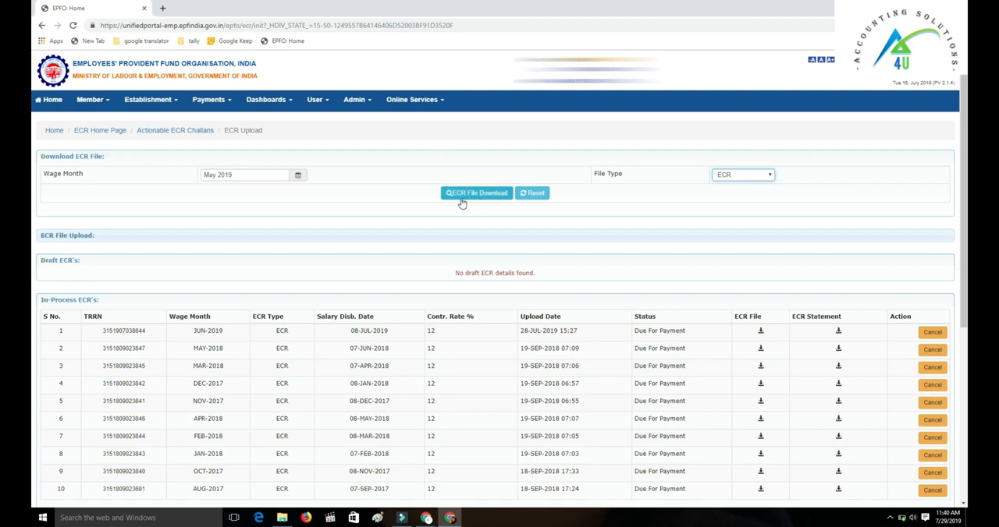
left_click(495, 200)
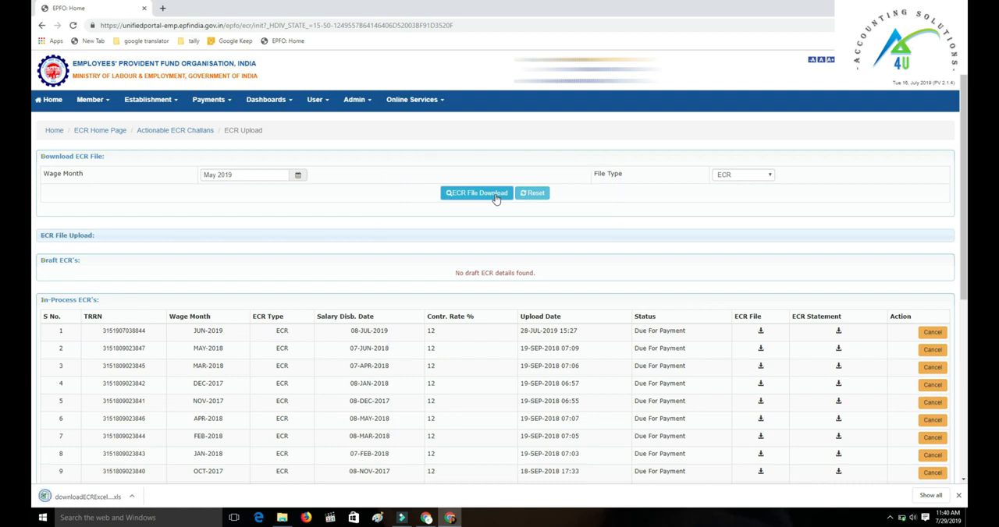
left_click_drag(81, 497, 70, 505)
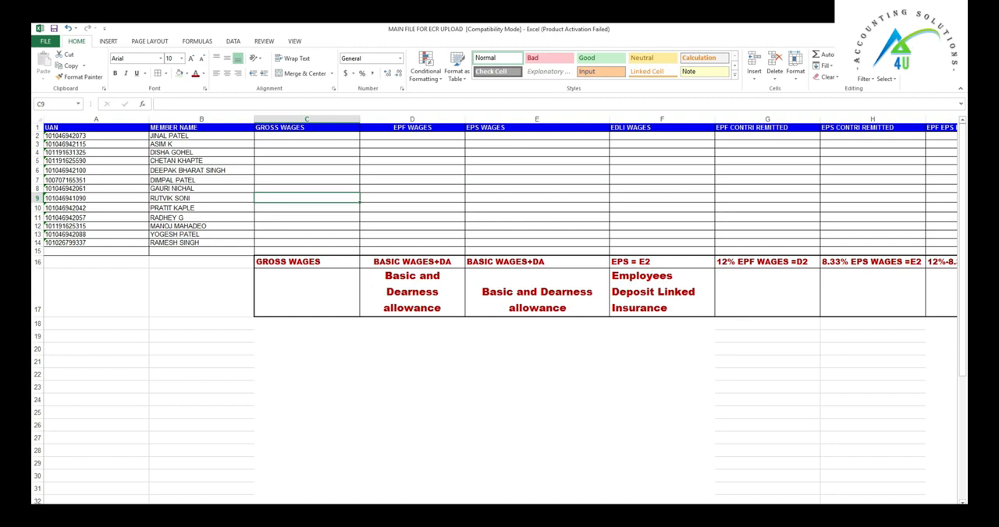
Step: Copy the Gross Salary/Month values of the 13 current employees from the APRIL_SALARY workbook into Gross Wages from C2 in the main ECR file
left_click(473, 484)
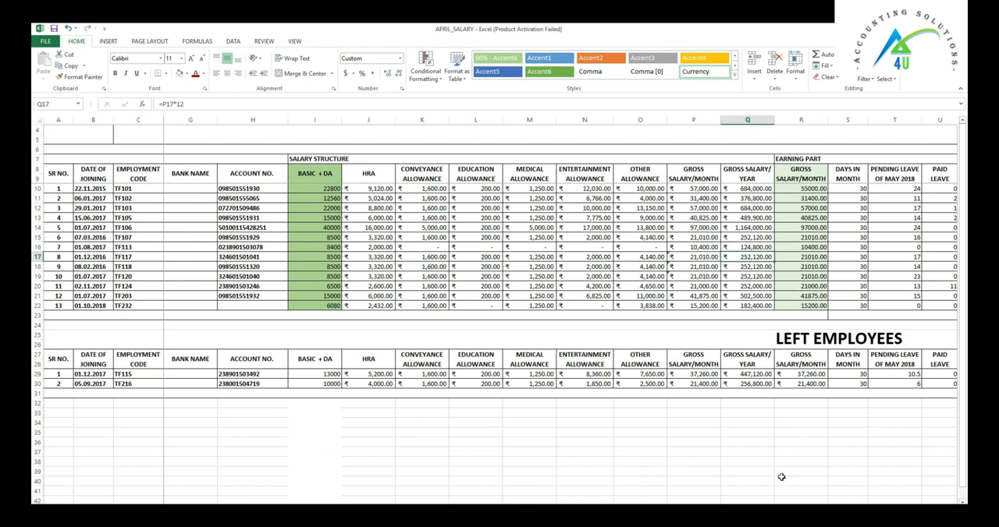
scroll(560, 312, "right", 5)
scroll(560, 312, "right", 3)
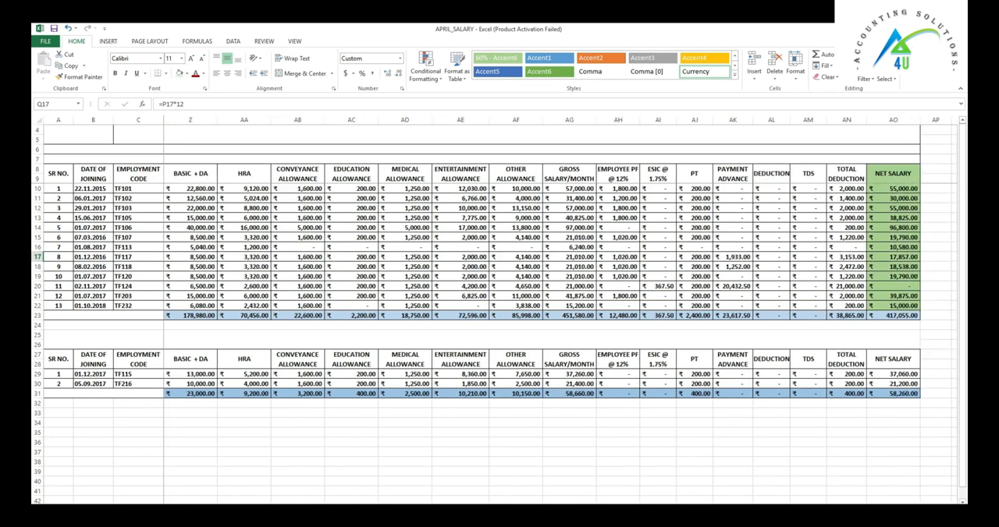
scroll(560, 312, "left", 8)
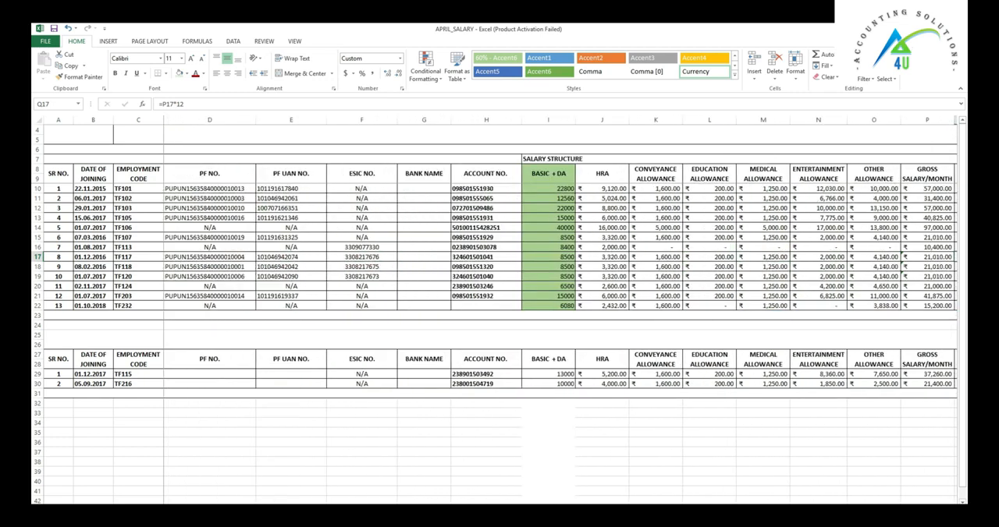
scroll(780, 330, "right", 3)
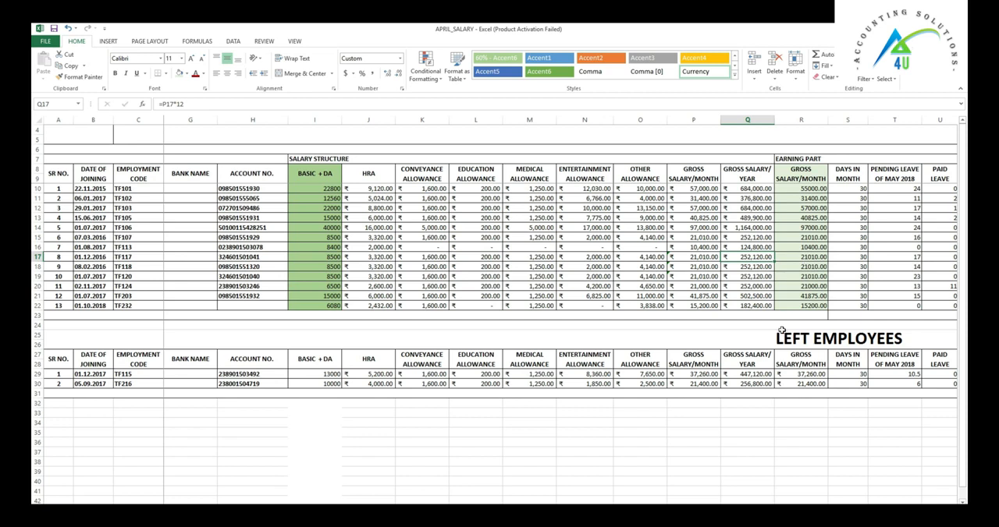
key("alt+Tab")
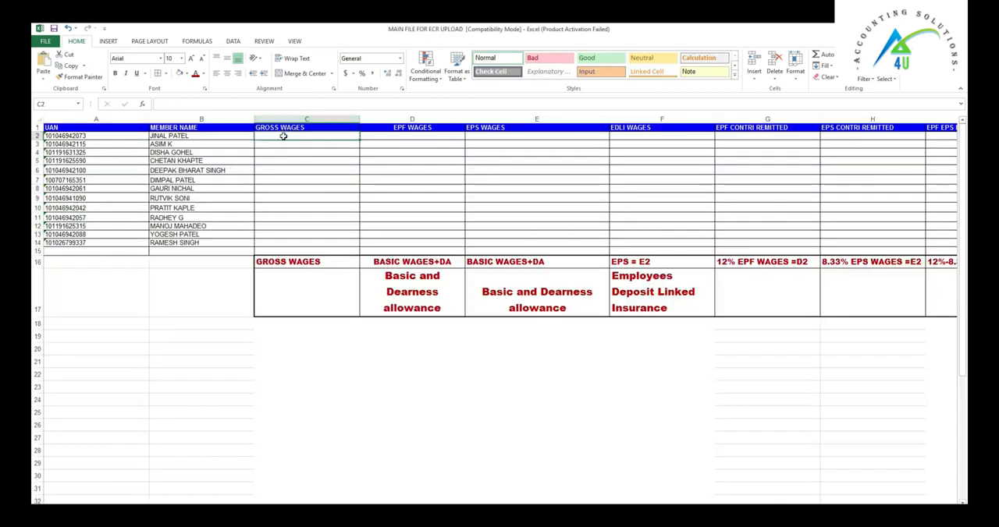
type("55000.00 31400.00 57000.00 40825.00 97000.00 21010.00 10400.00 21010.00 21010.00 21010.00 21000.00 41875.00 15200.00")
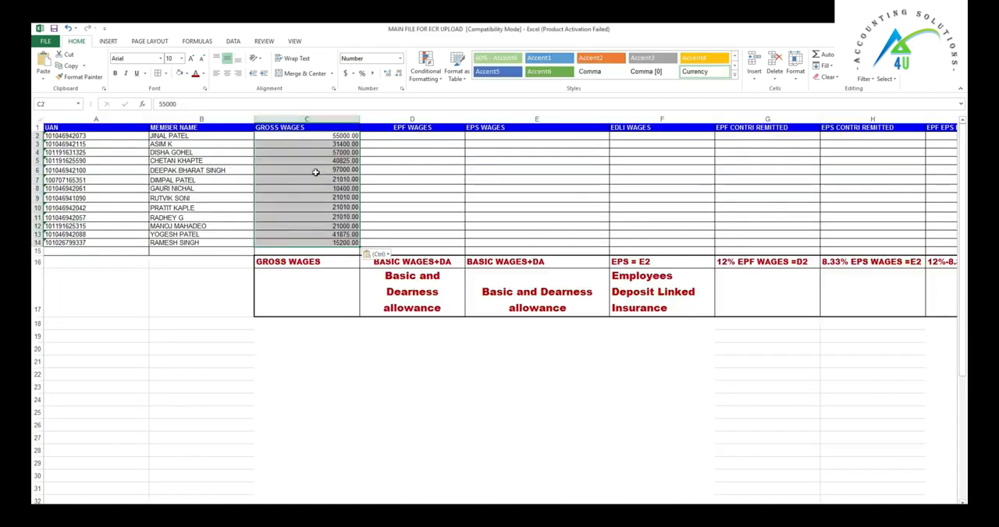
Step: Copy the Basic + DA values of the current employees from the APRIL_SALARY workbook into the EPF Wages column starting at D2
left_click(396, 129)
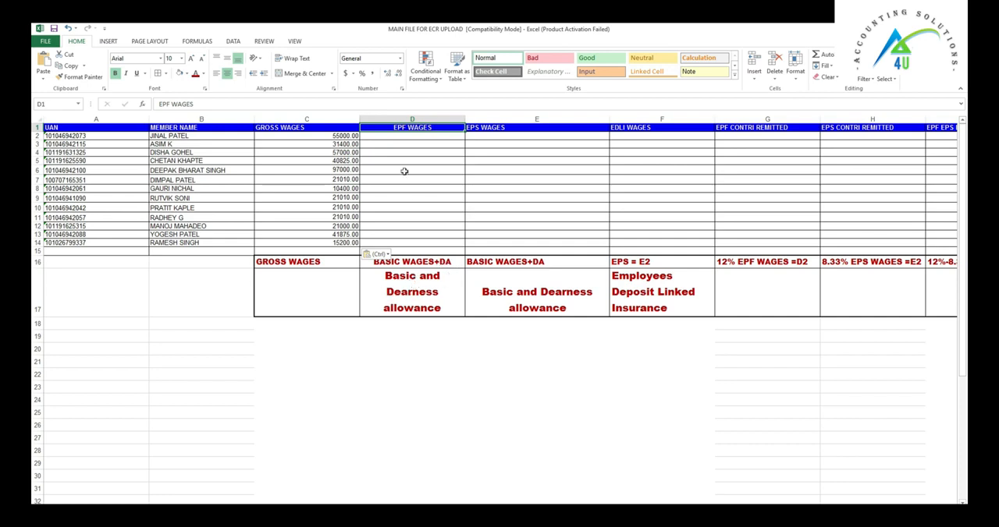
left_click(473, 522)
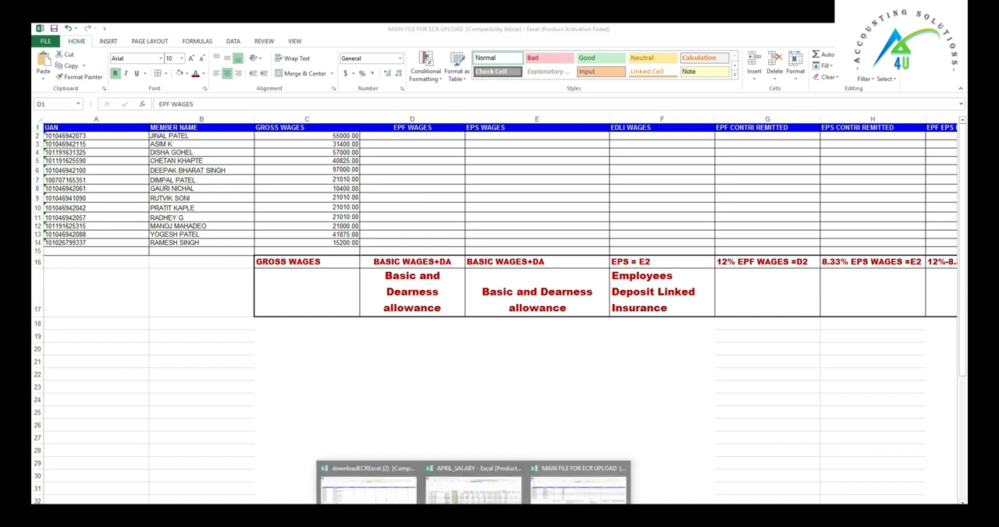
left_click(473, 487)
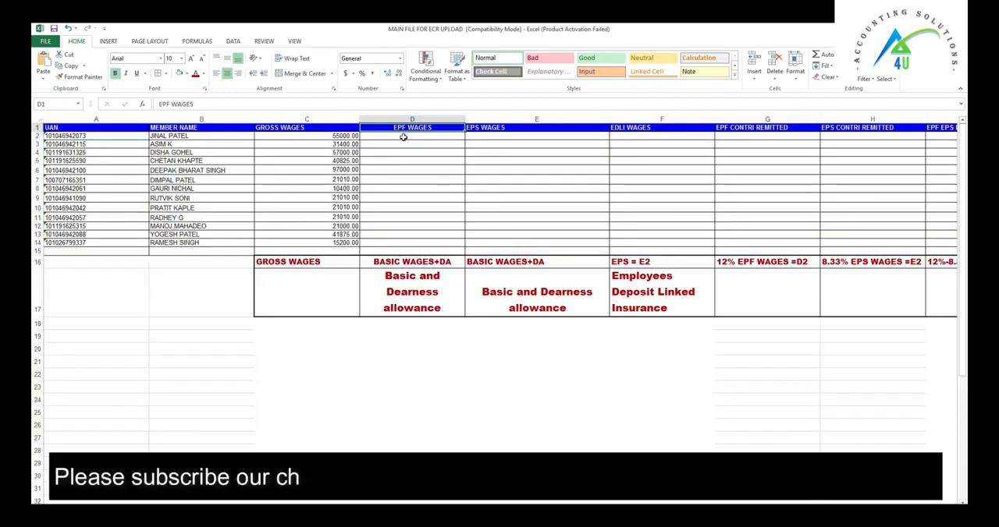
left_click(404, 136)
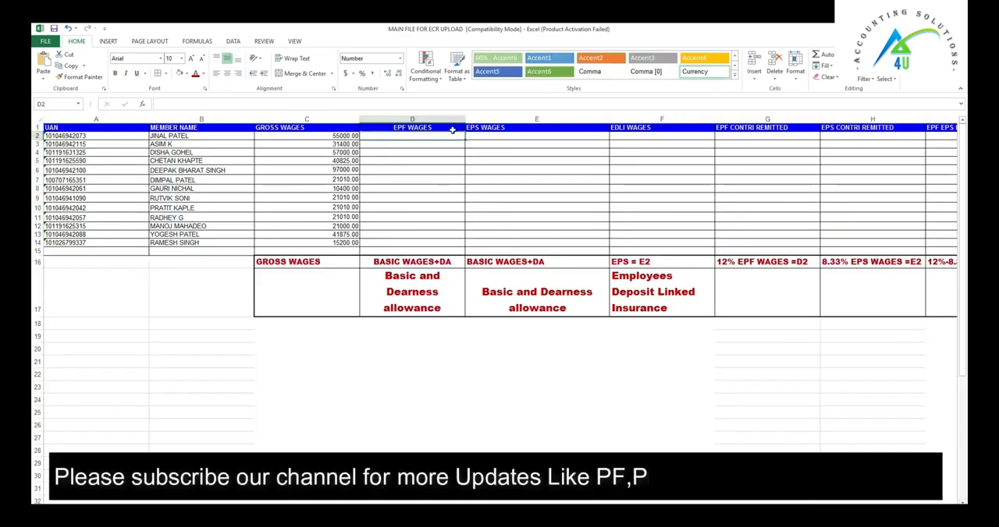
key("ctrl+v")
key("ctrl")
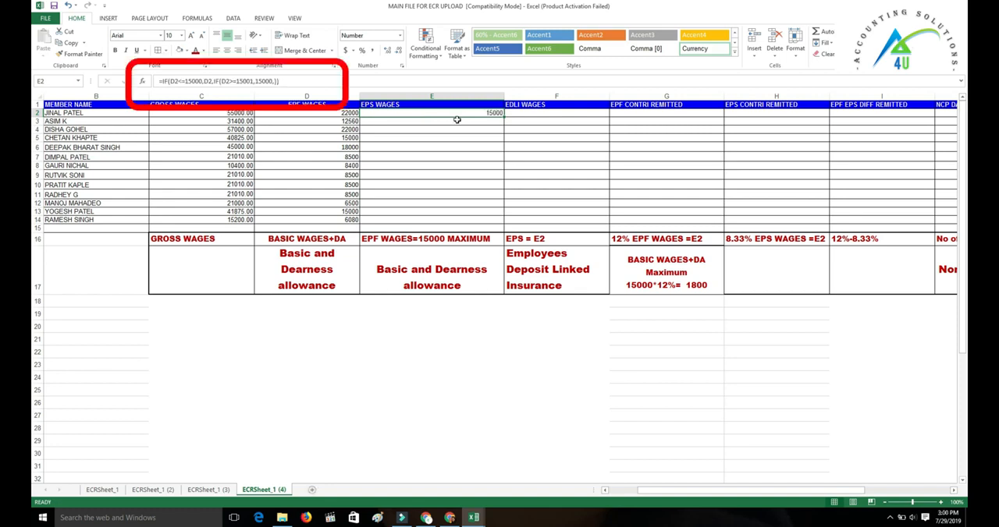
Step: Fill the EPS Wages formula in E2 down all member rows, and fill EDLI Wages with =E2 from F2 down the same rows
double_click(504, 117)
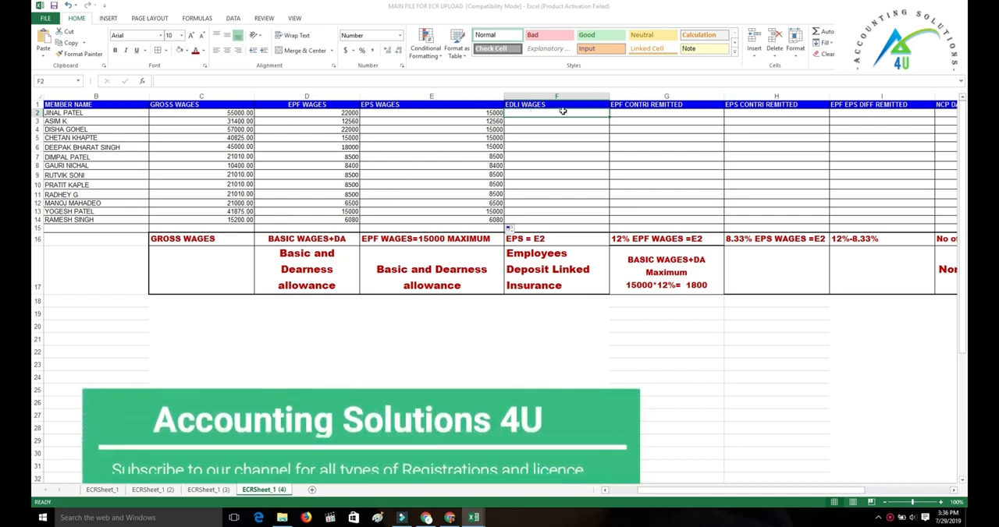
type("=")
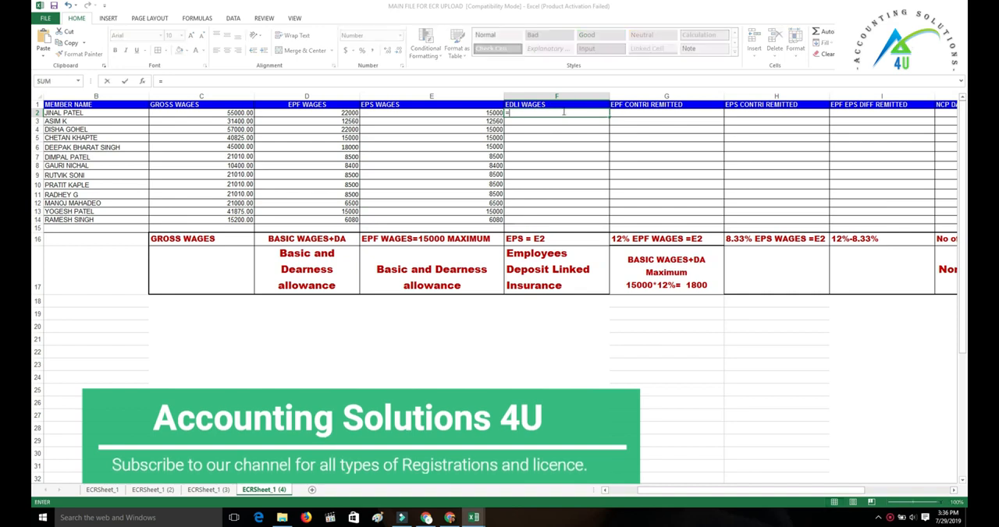
left_click(491, 112)
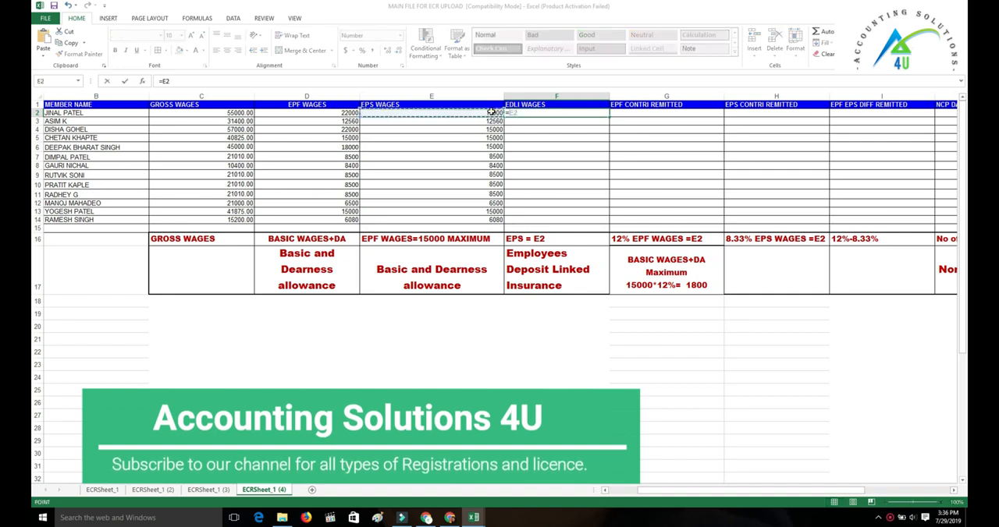
key("Return")
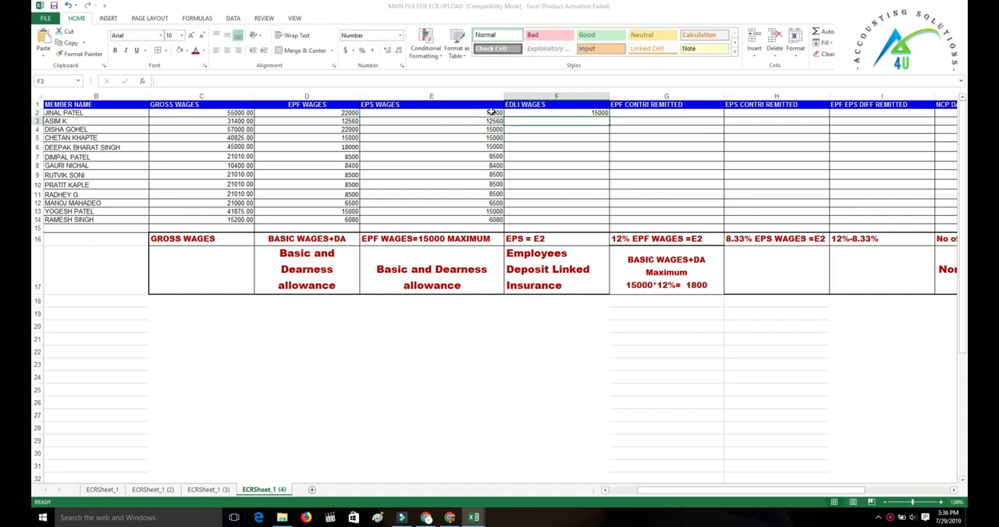
left_click(578, 113)
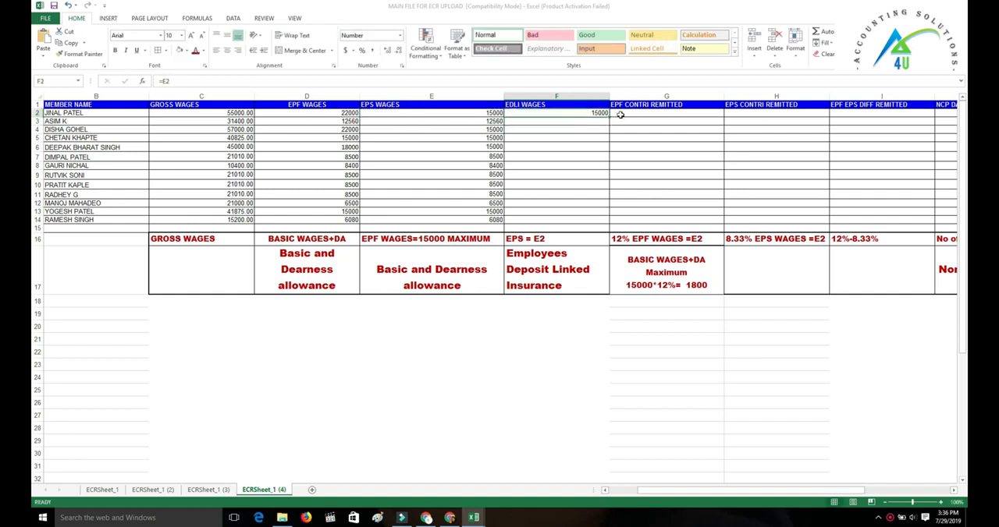
double_click(609, 117)
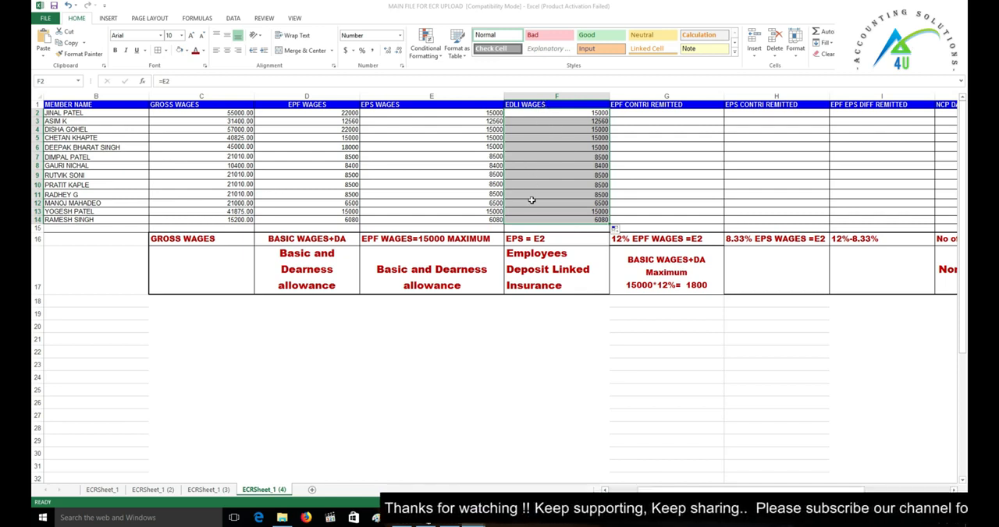
Step: Fill the EPF Contri Remitted formula =IF(E2<=15000,ROUNDUP((E2*12%),0)) from G2 down all member rows
left_click(629, 118)
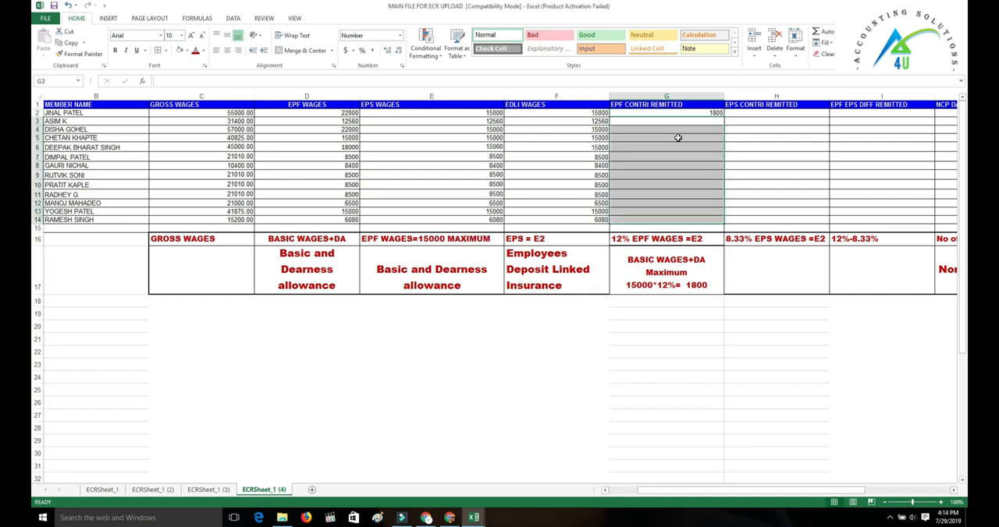
left_click(675, 130)
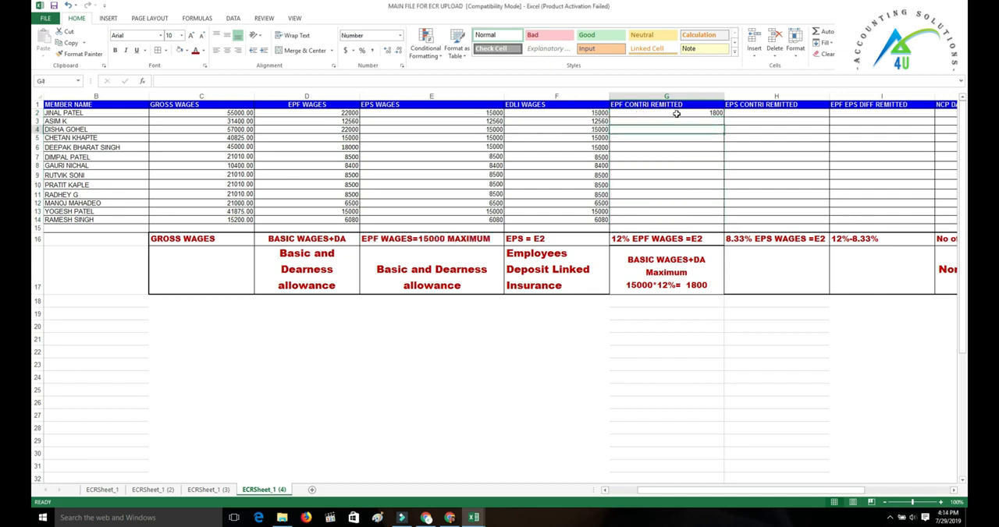
left_click(676, 113)
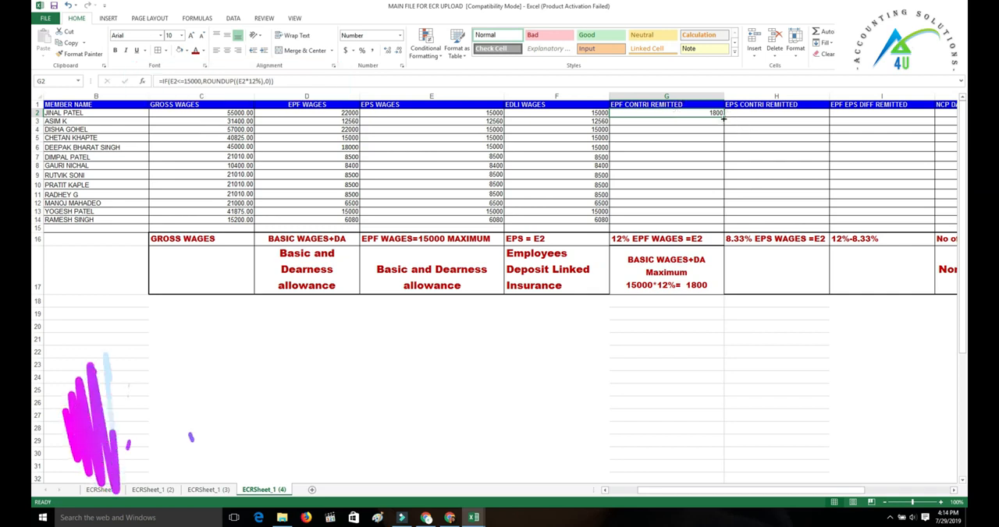
double_click(724, 117)
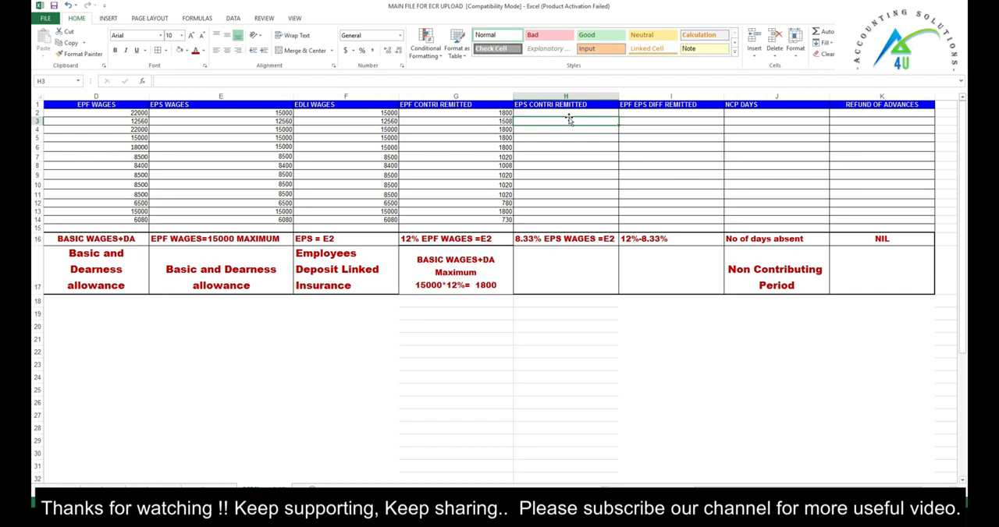
Step: Fill the EPS Contri Remitted formula =ROUNDUP((E2*8.33%),0) from H2 down all member rows
left_click(556, 114)
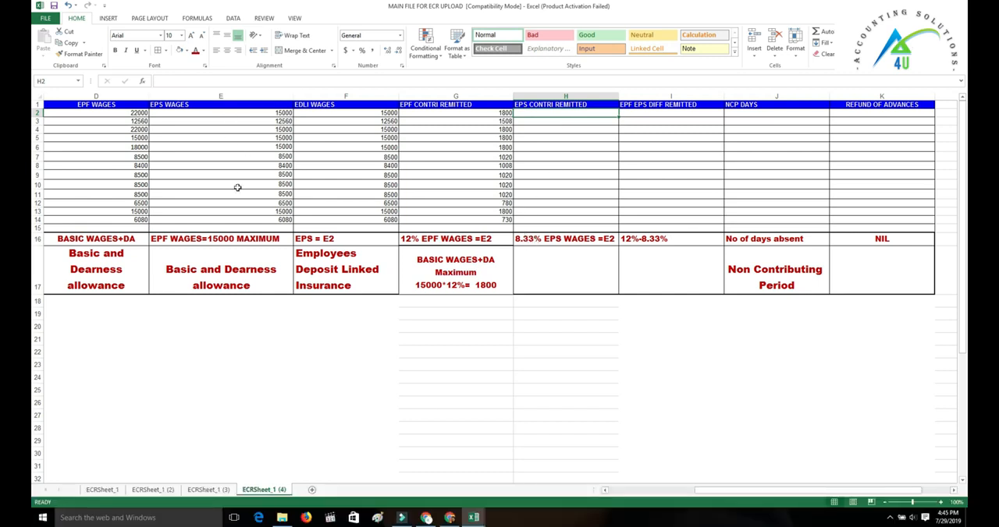
double_click(534, 113)
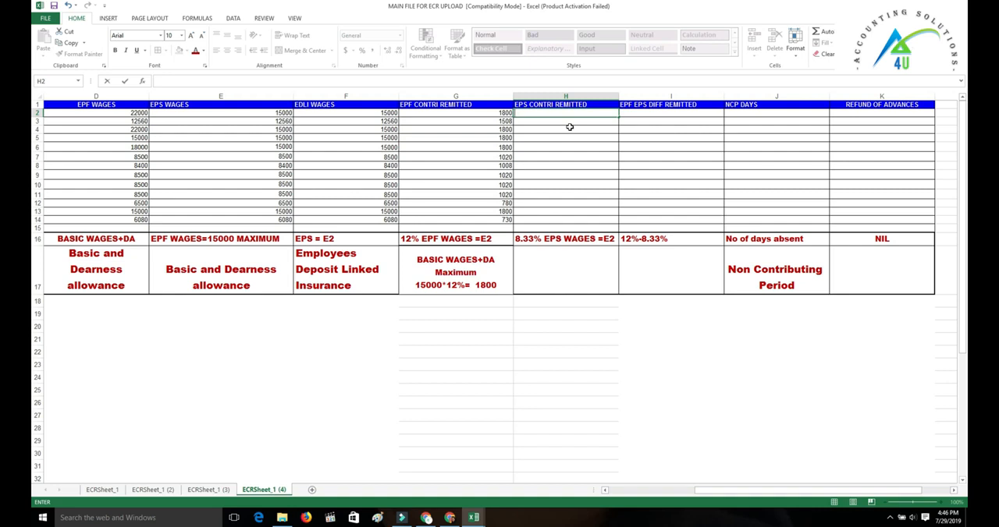
type("=")
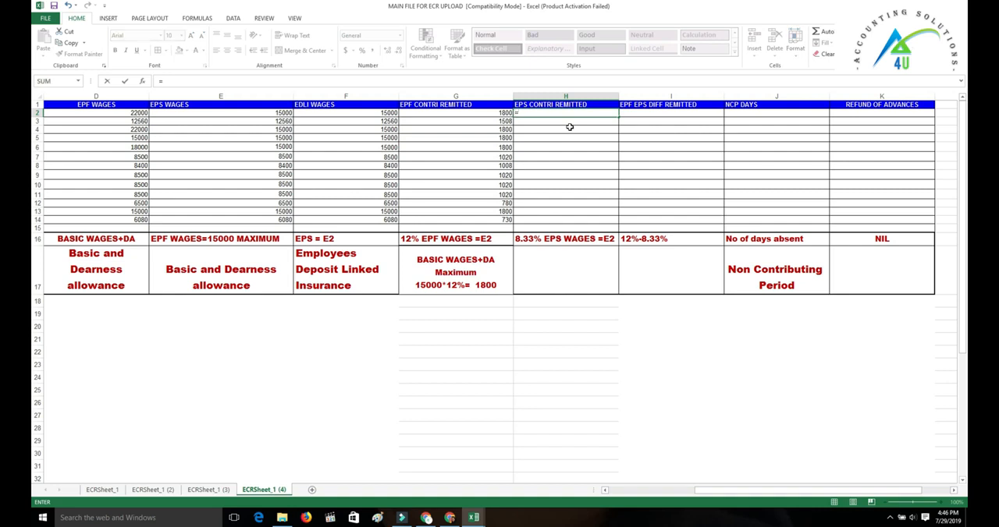
type("ROUND")
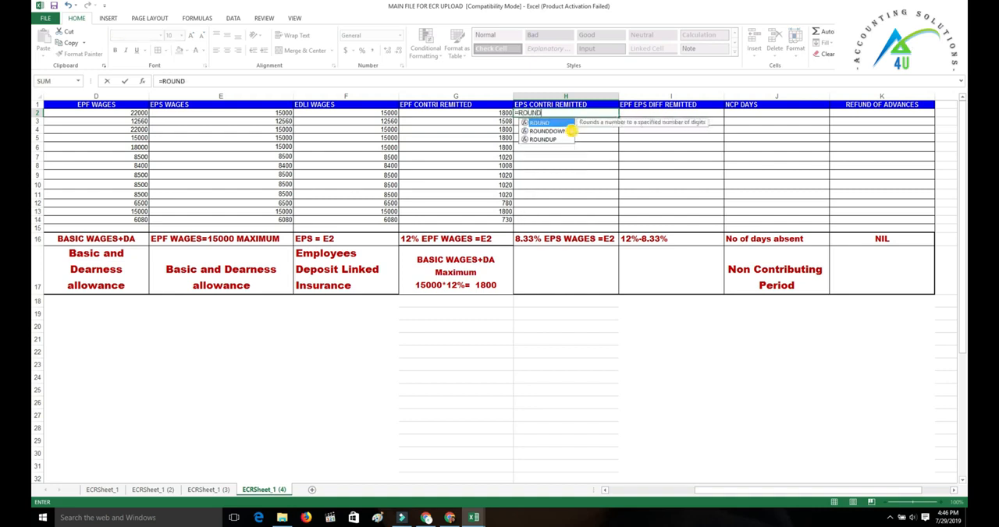
type("UP")
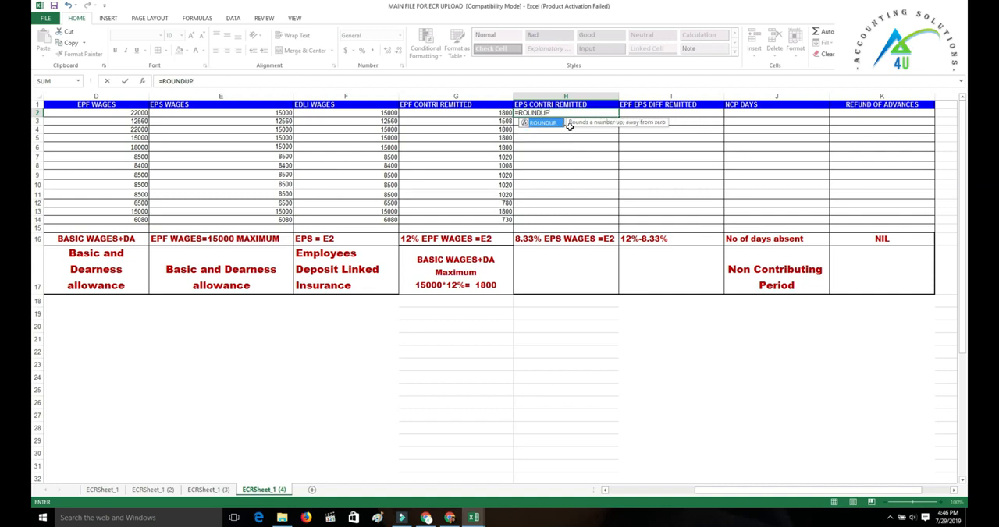
type("((")
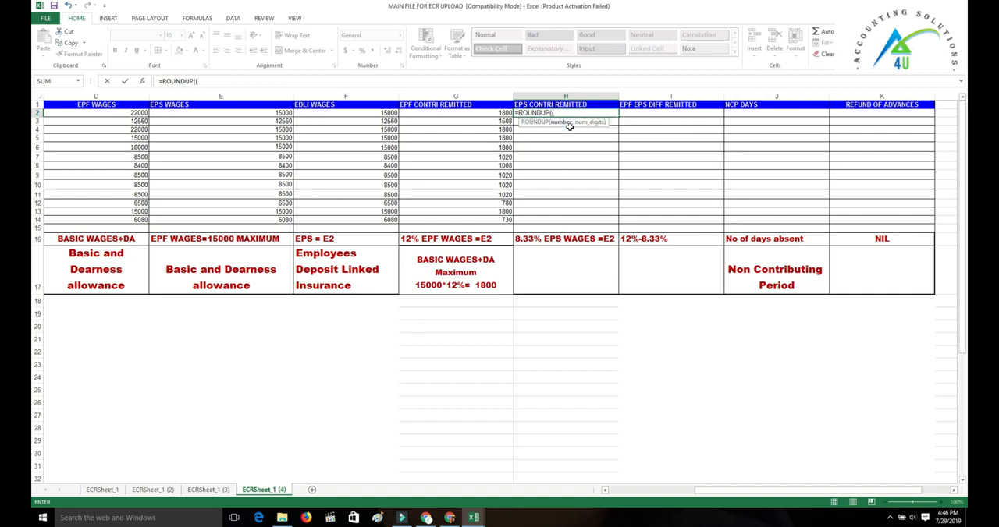
type("E2")
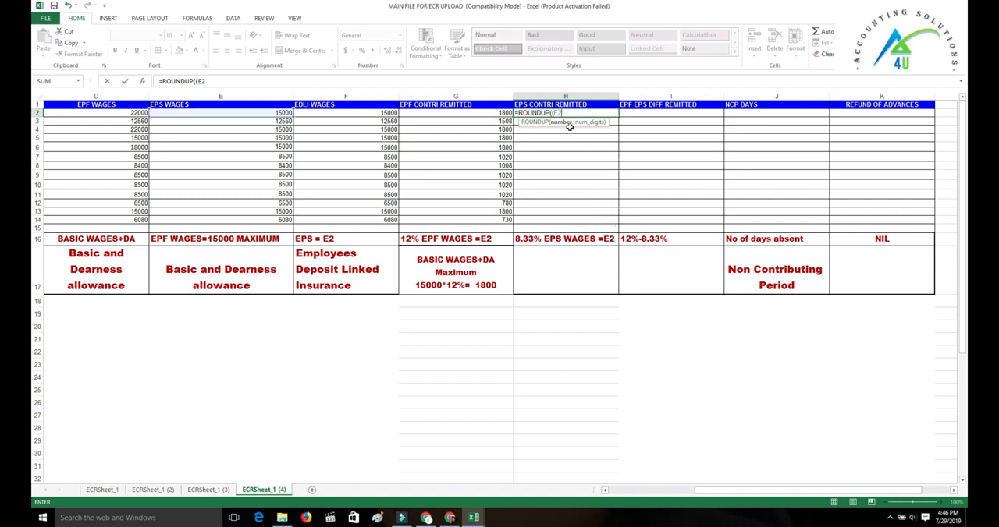
type("*8.33%),0)")
key("Return")
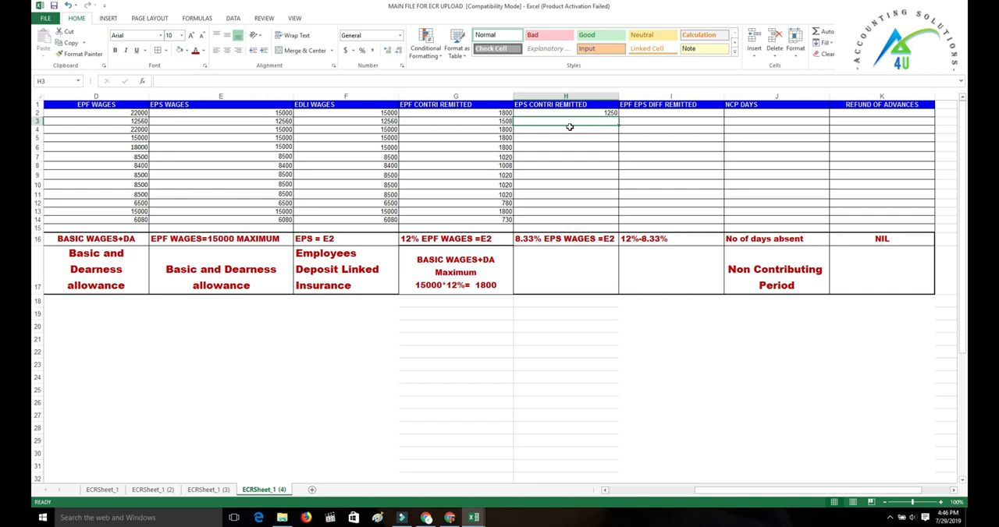
left_click(587, 112)
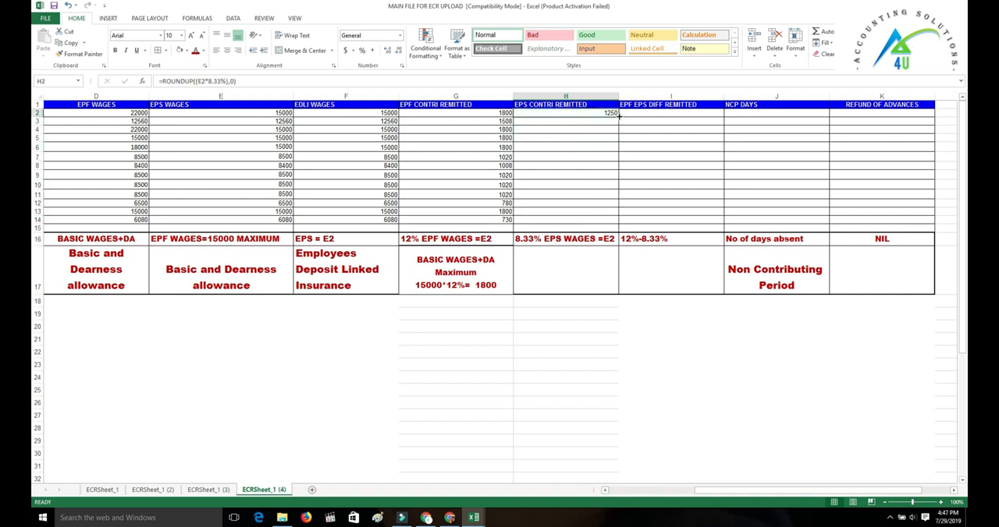
double_click(618, 114)
Step: Fill the EPF EPS Diff Remitted formula =G2-H2 from I2 down all member rows
left_click(637, 113)
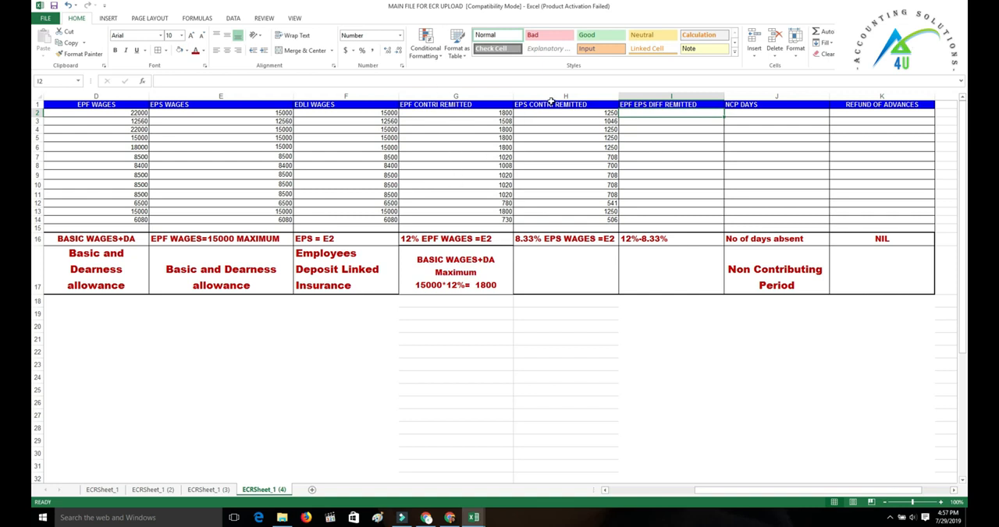
type("=")
key("BackSpace")
type("=")
left_click(490, 112)
type("-")
left_click(546, 112)
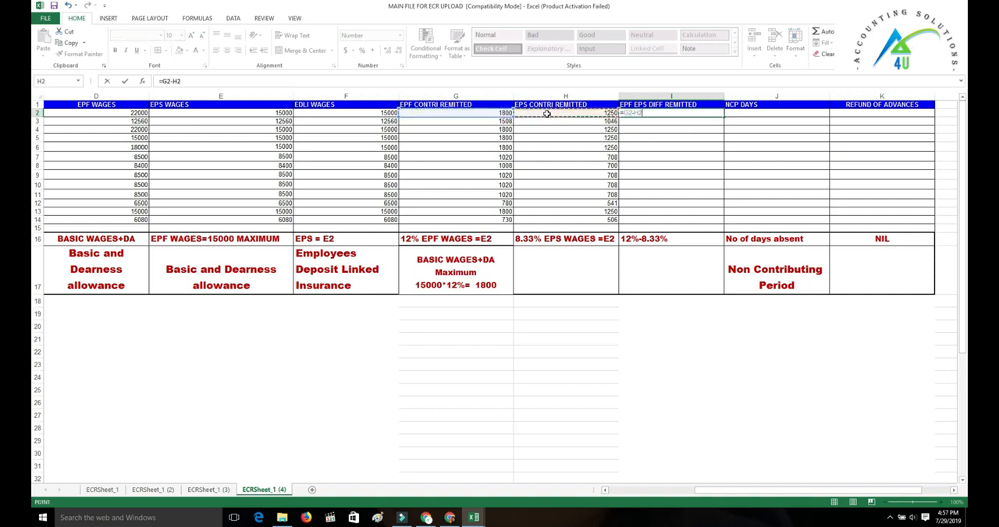
key("Return")
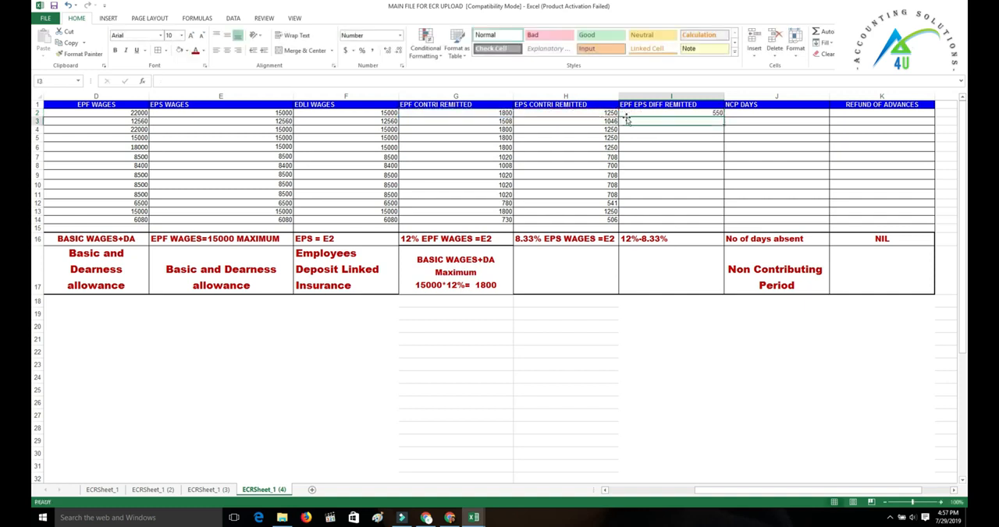
left_click(700, 113)
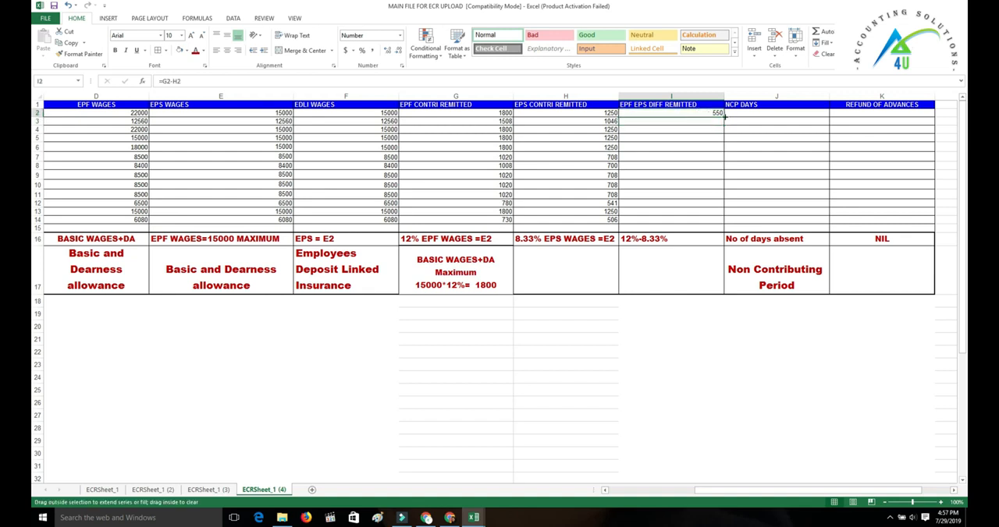
double_click(724, 115)
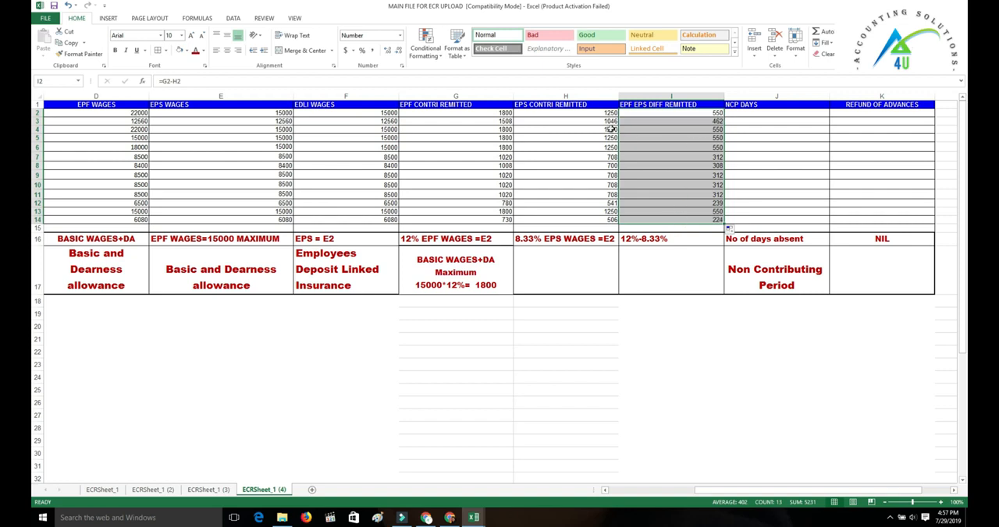
Step: Set NCP Days to 1 for the first member in J2 and to 0 for all other members from J3 to J14
left_click(741, 116)
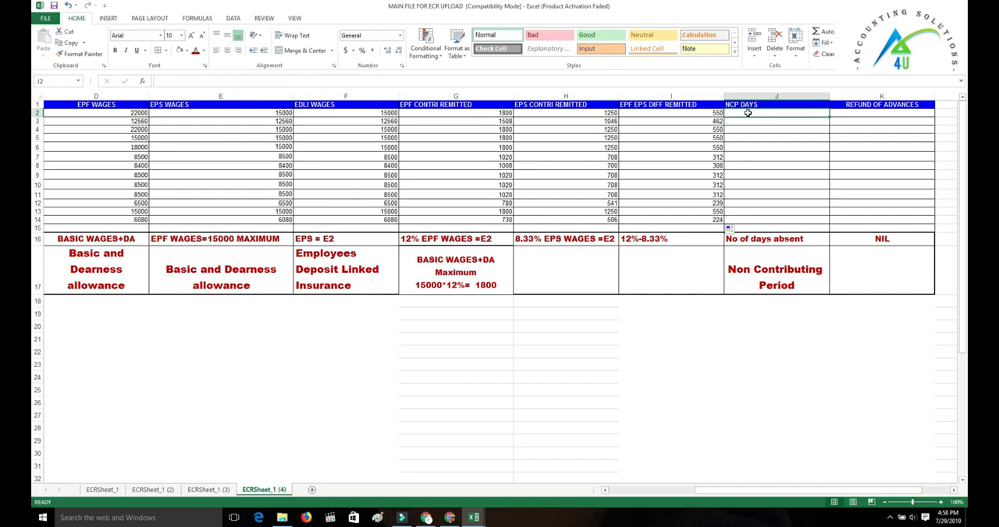
type("1")
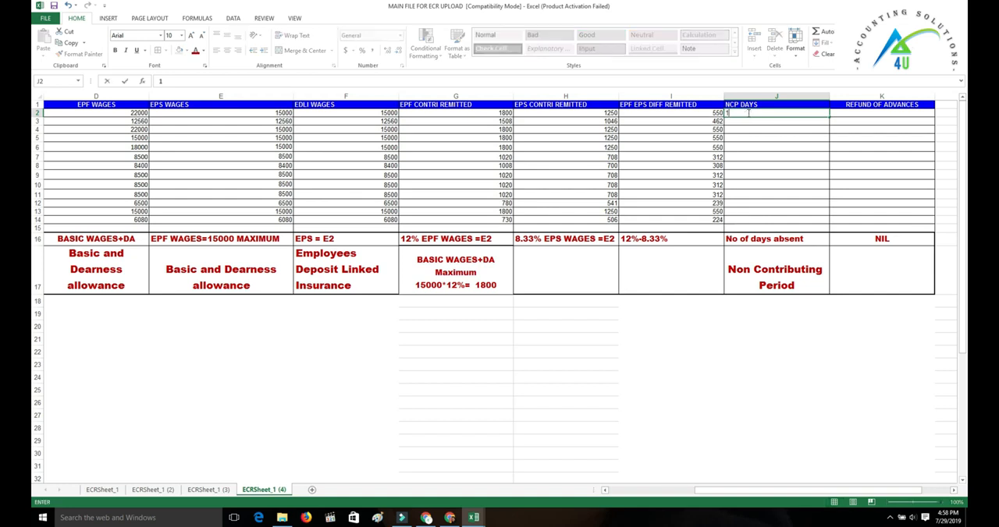
key("Return")
type("0")
key("Return")
left_click(785, 122)
left_click_drag(825, 126, 827, 220)
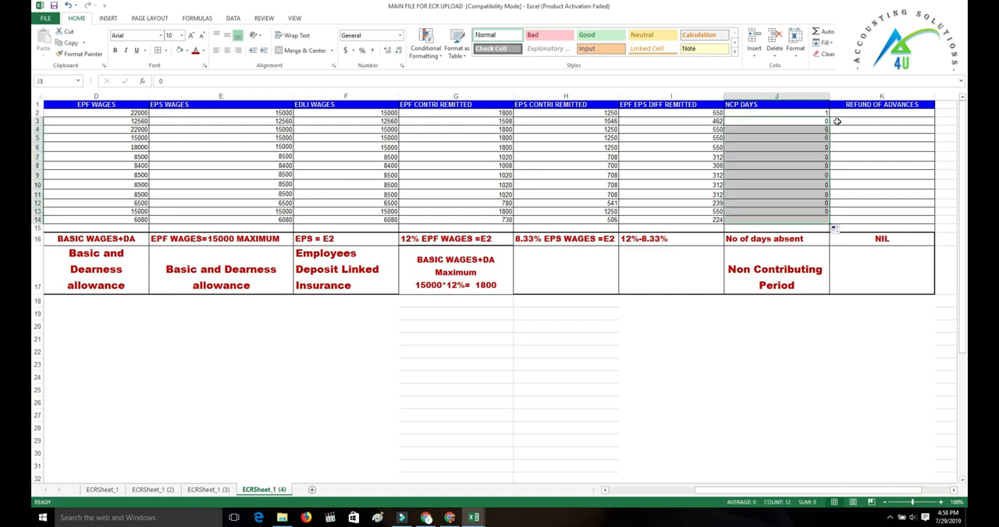
Step: Fill the Refund of Advances column from K2 down to the last member row
left_click(851, 115)
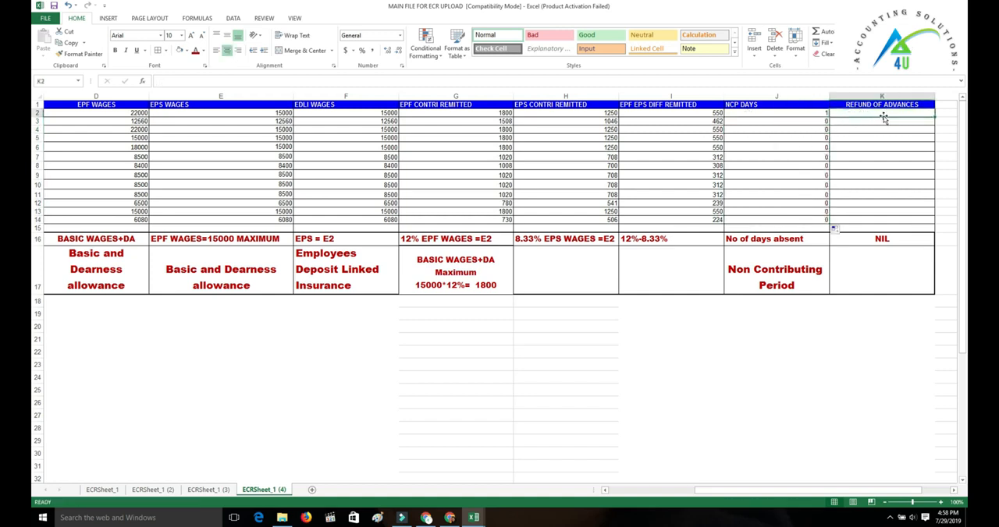
key("Return")
left_click(908, 118)
left_click(918, 114)
left_click_drag(935, 119, 934, 220)
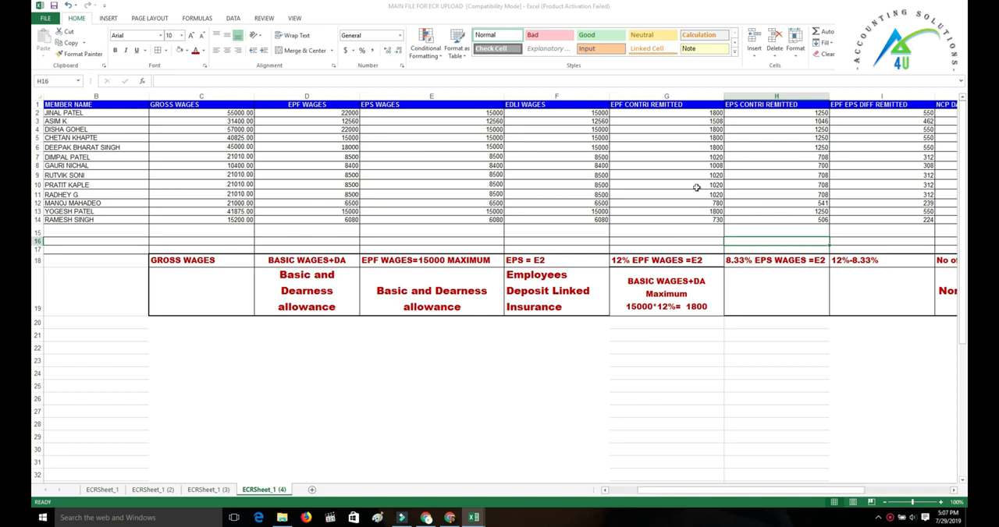
Step: Total the EPF Contri, EPS Contri and EPF EPS Diff Remitted columns with sums of rows 2 to 14 in G15, H15 and I15
left_click_drag(673, 232, 707, 103)
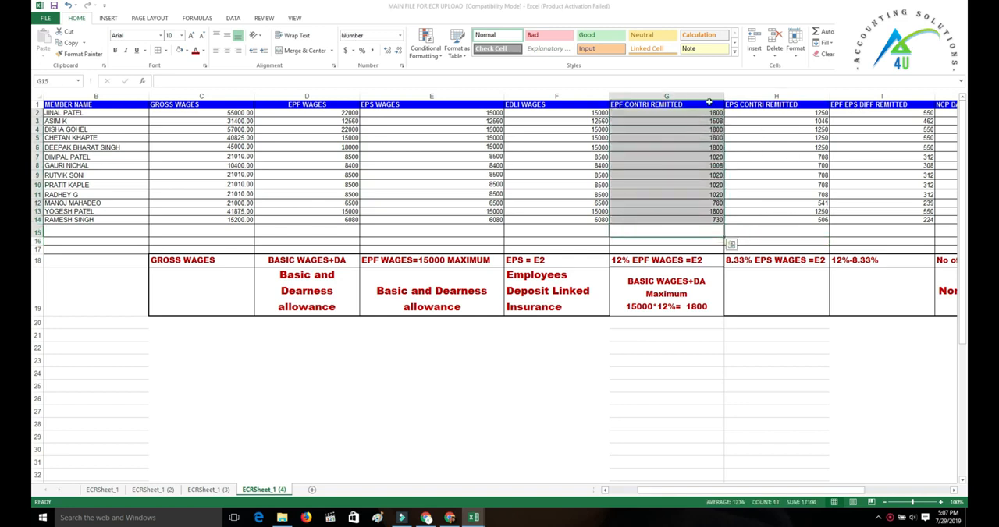
left_click(816, 31)
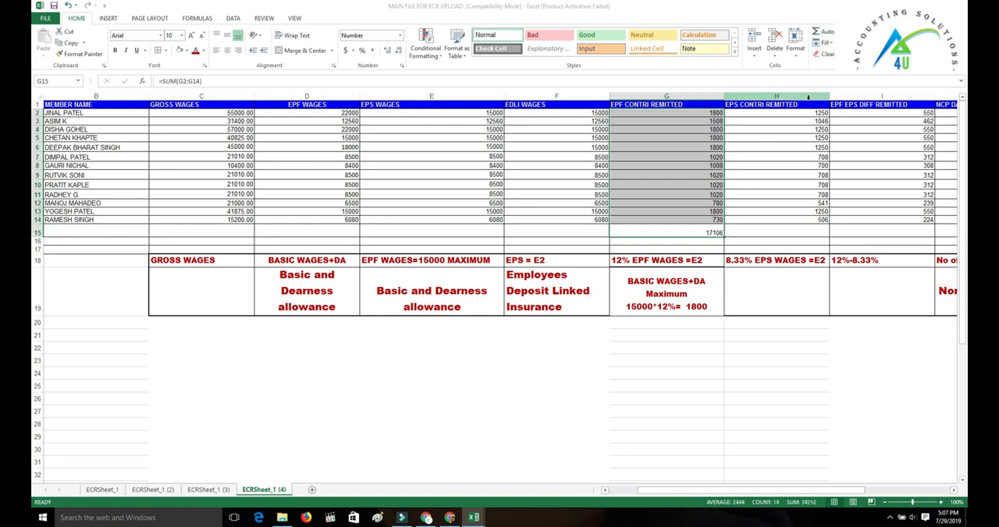
left_click(779, 232)
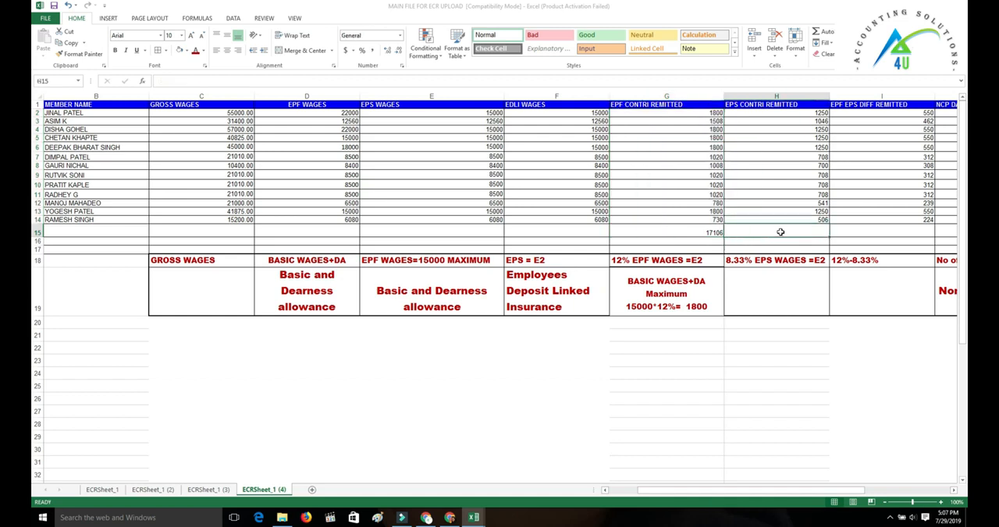
left_click_drag(830, 232, 858, 112)
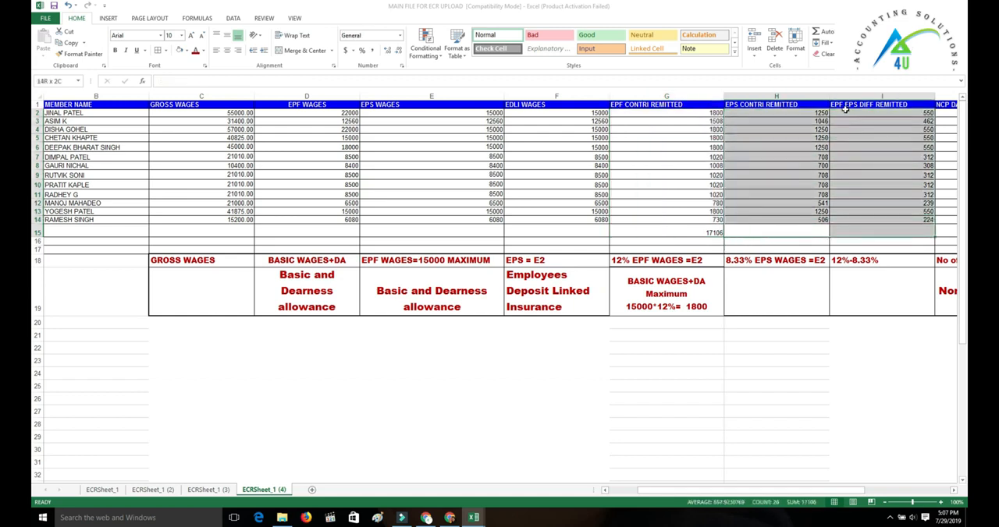
left_click(816, 31)
left_click_drag(818, 232, 874, 231)
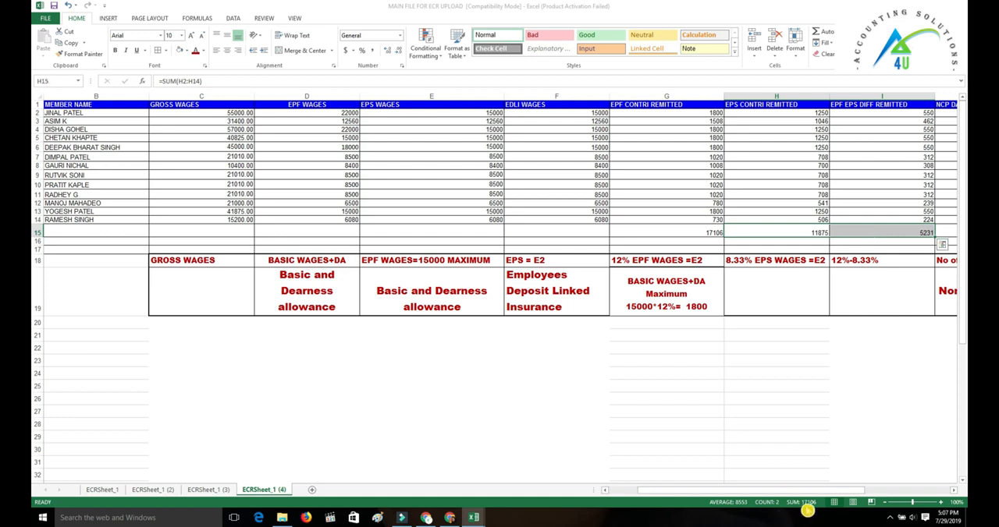
left_click(705, 385)
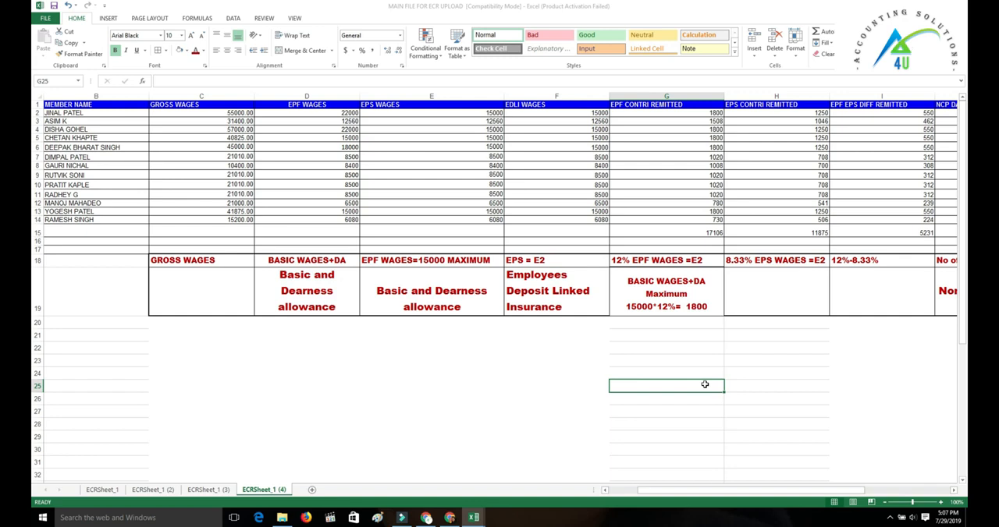